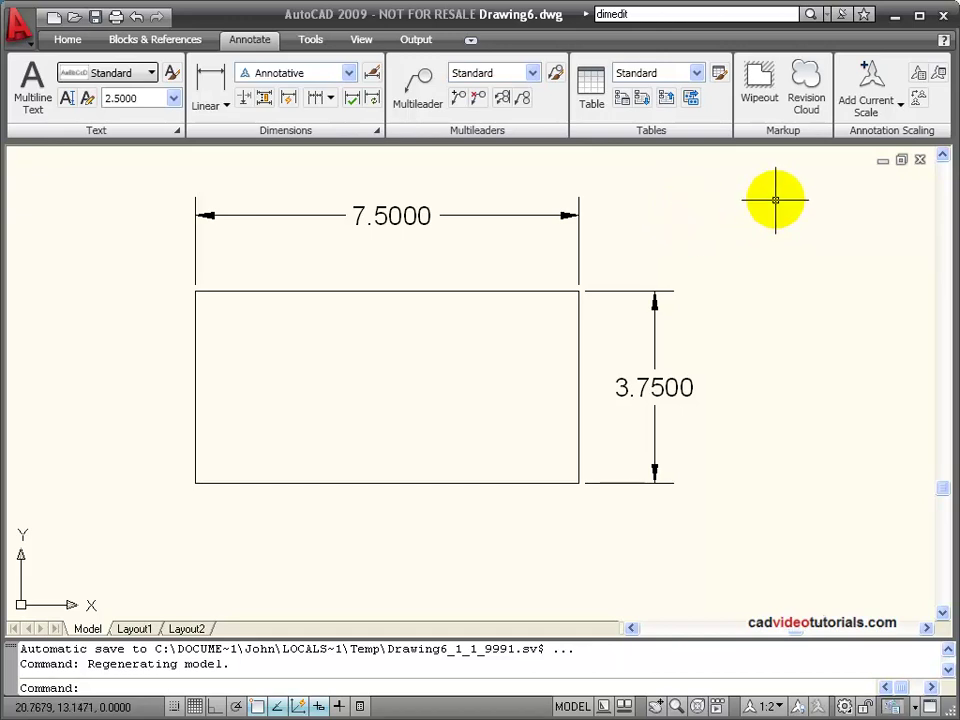
Step: Browse the list of available drawing scales and close it without changes
left_click(920, 72)
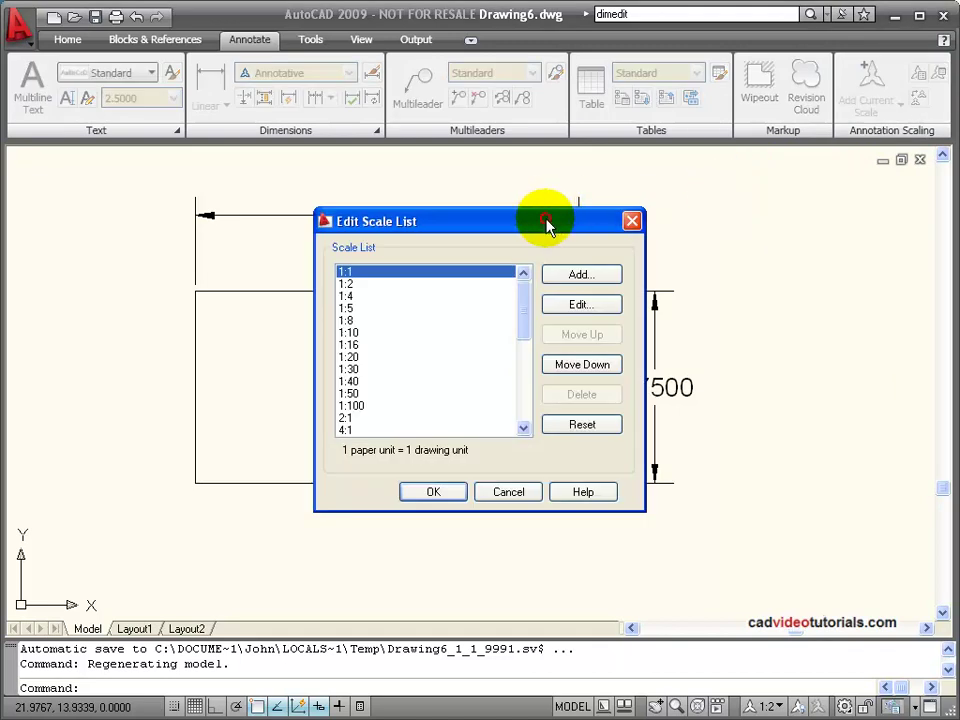
left_click_drag(545, 222, 497, 104)
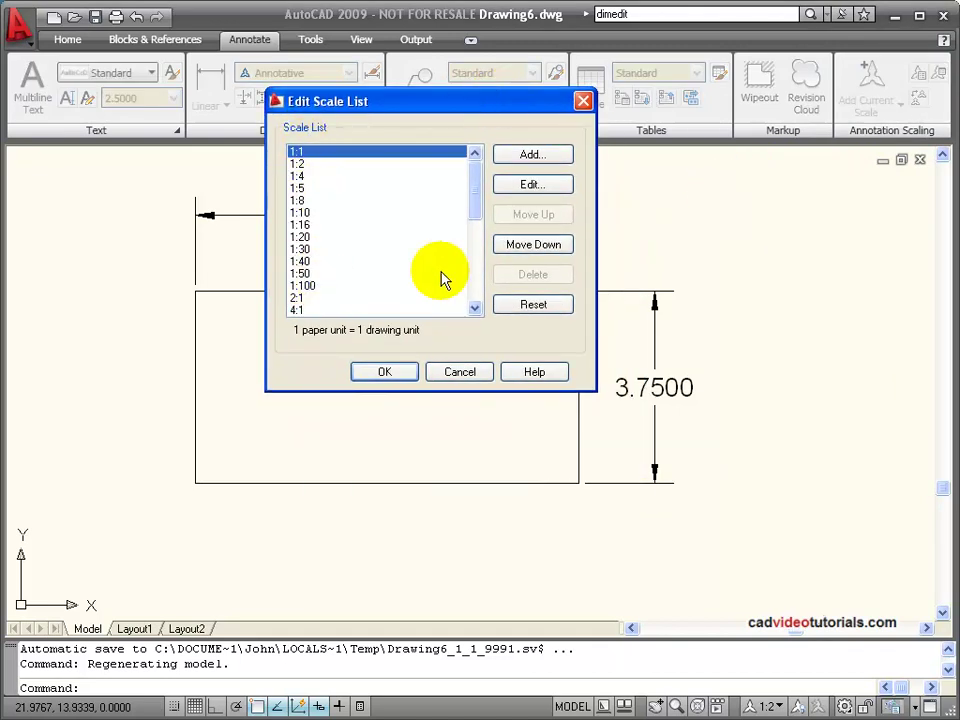
mouse_move(478, 176)
left_mouse_down()
mouse_move(476, 268)
mouse_move(474, 171)
left_mouse_up()
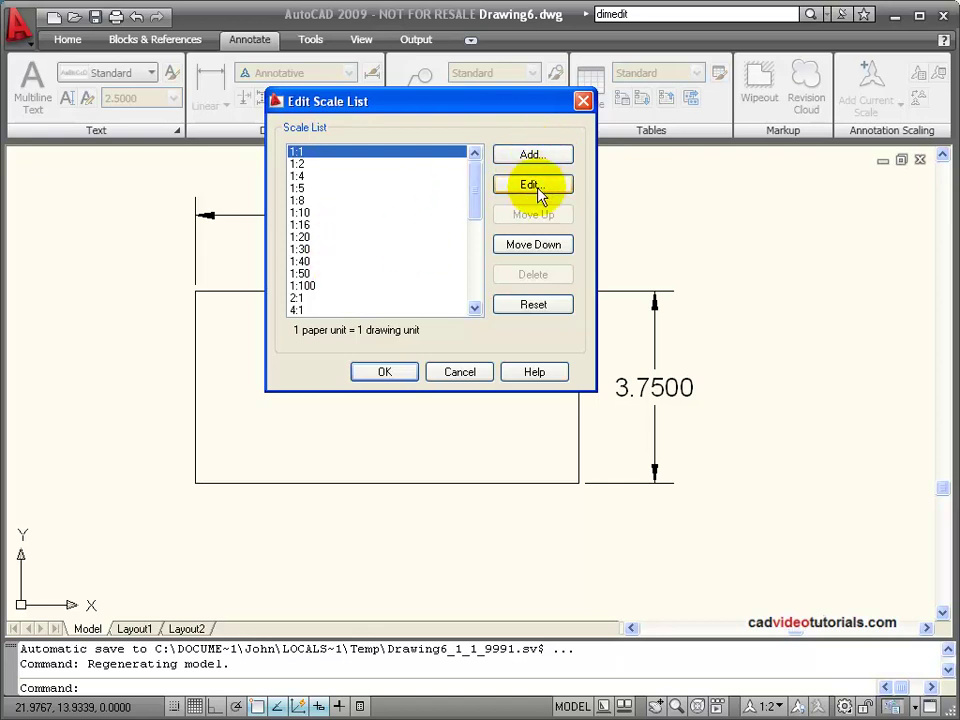
left_click(461, 373)
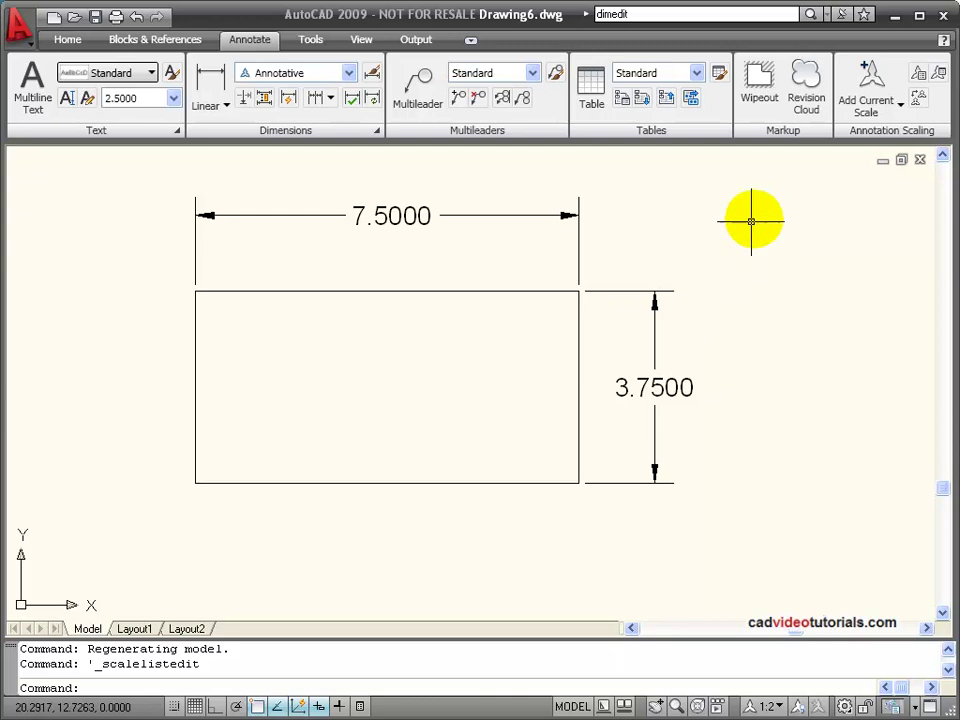
Step: Review the annotation scales on the dimensions and rectangle with Add/Delete Scales, changing nothing
left_click(940, 75)
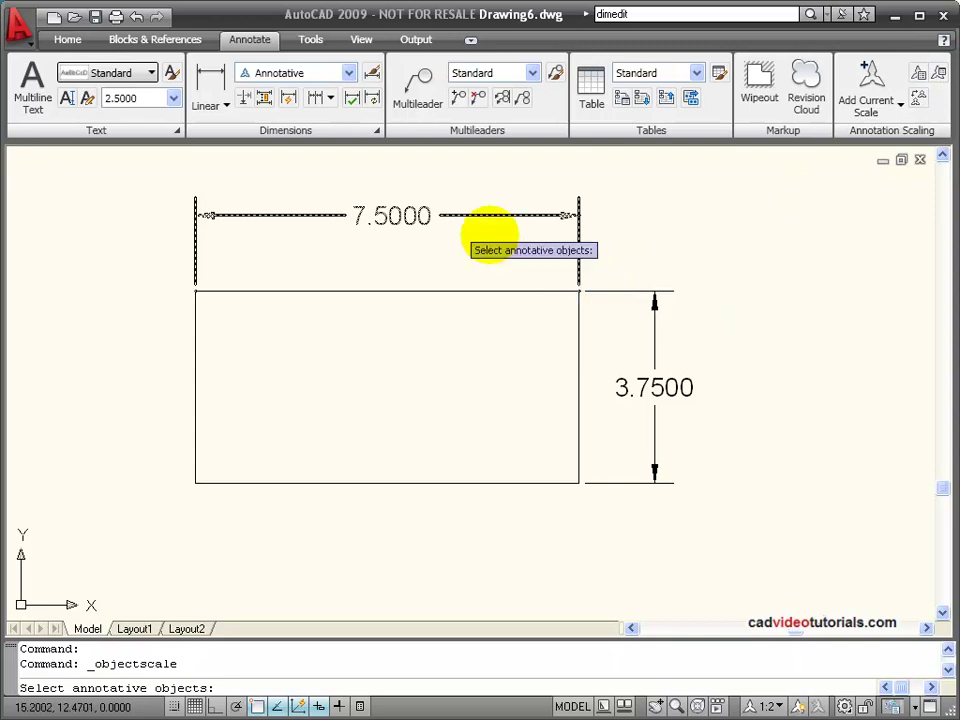
left_click(147, 173)
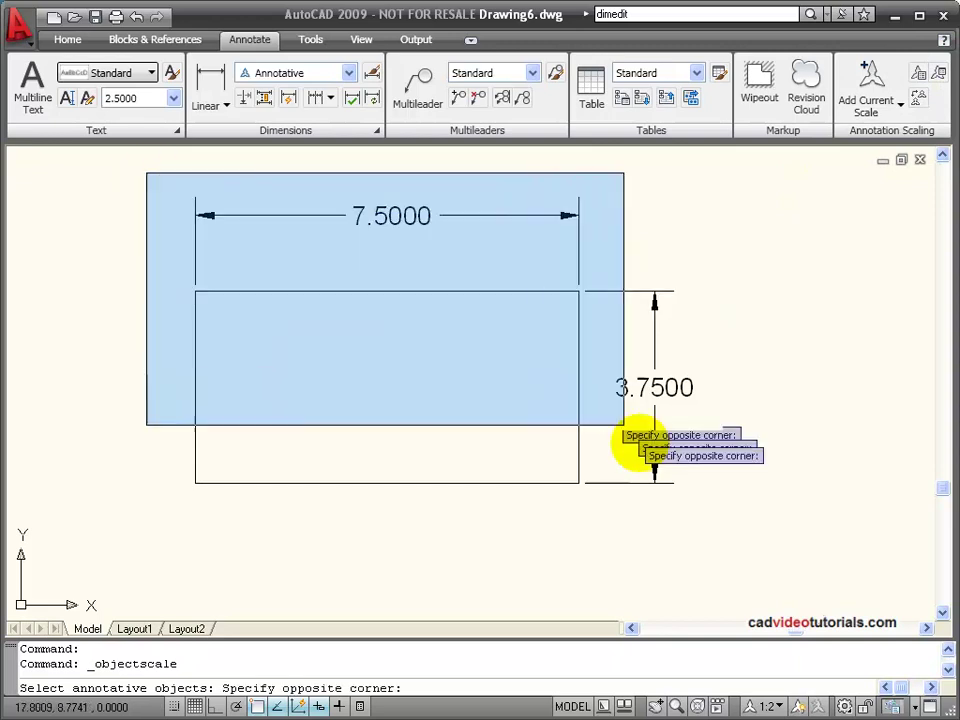
left_click(730, 512)
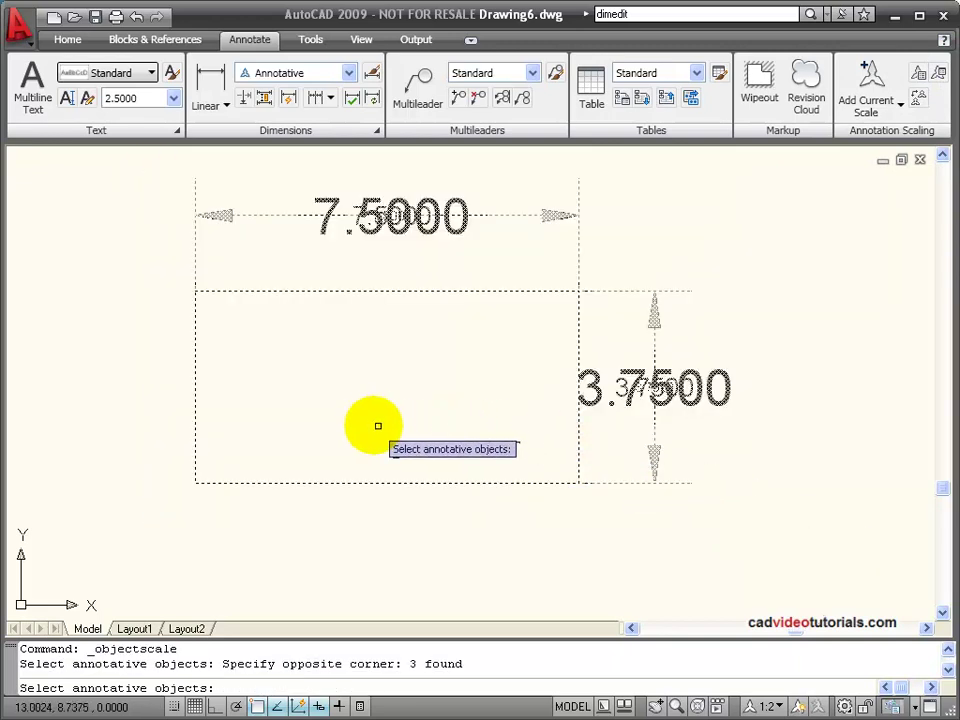
key("Return")
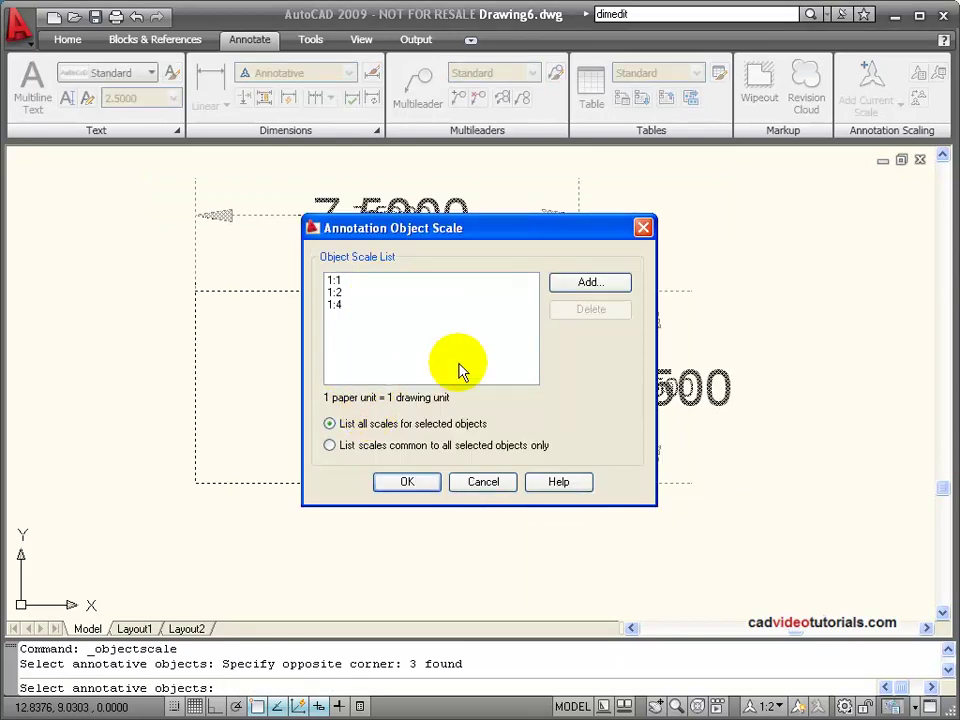
left_click(590, 283)
left_click_drag(440, 233, 366, 191)
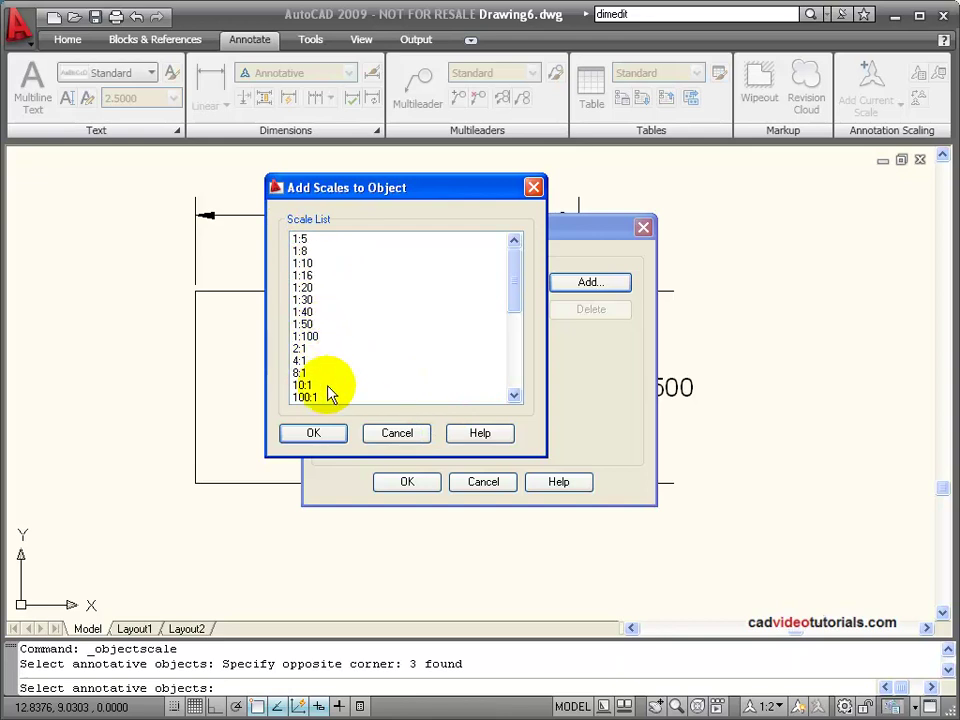
left_click(421, 437)
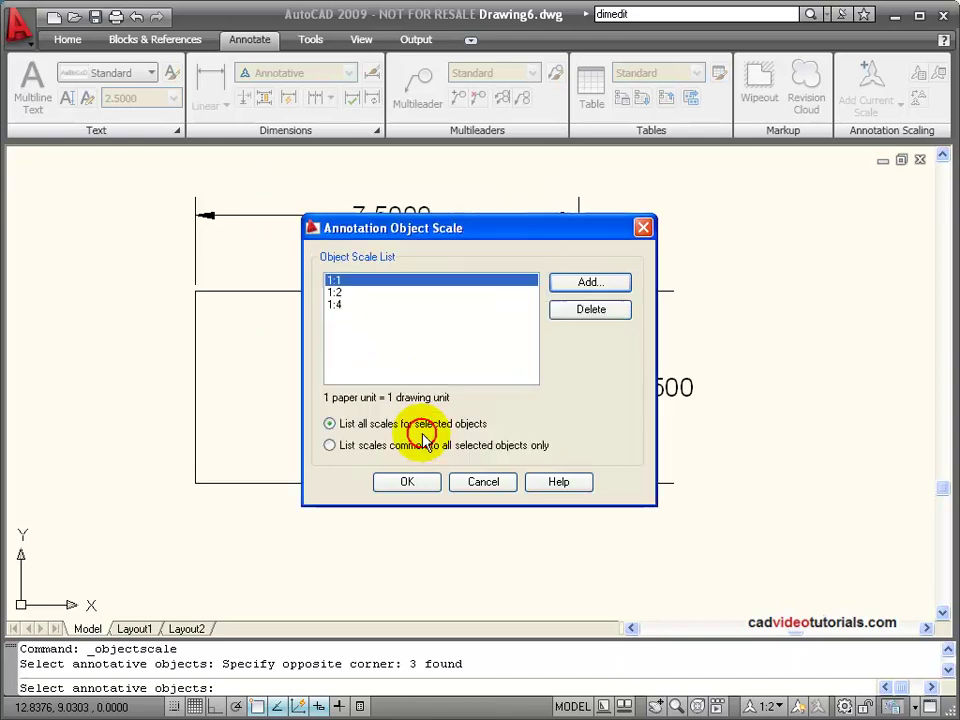
left_click(483, 482)
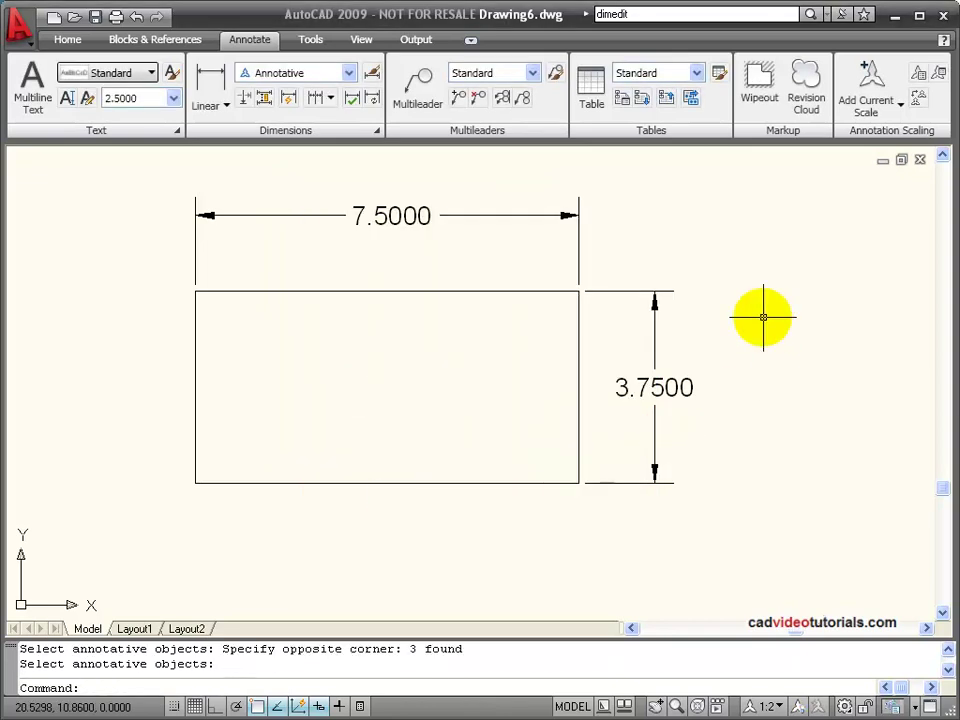
Step: Turn on automatic adding of annotation scales and set the annotation scale to 1:5
left_click(665, 384)
key("Escape")
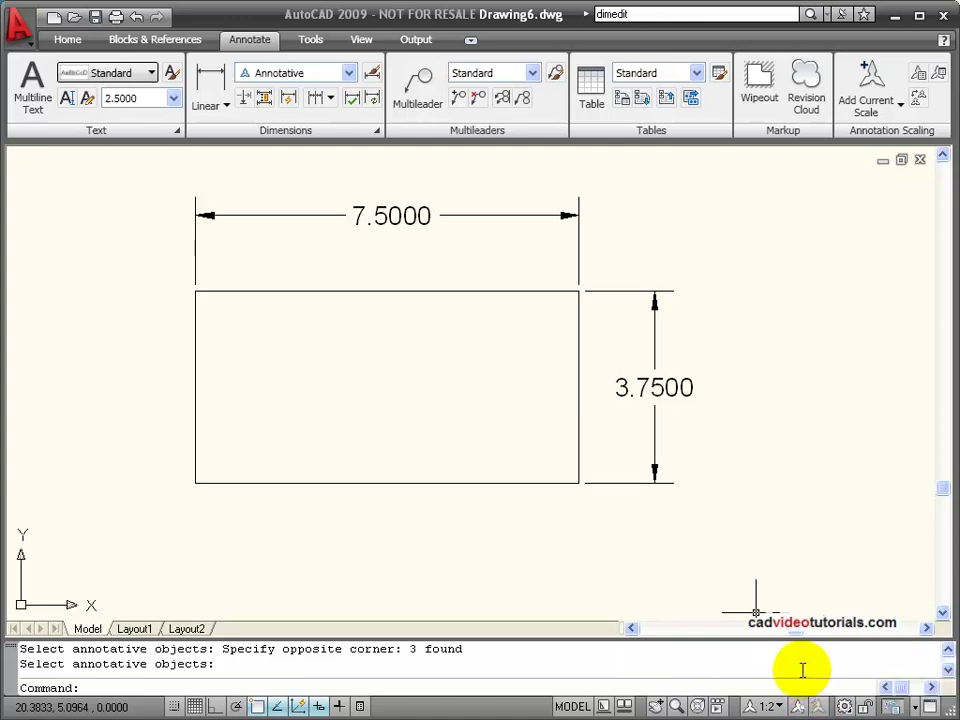
left_click(818, 706)
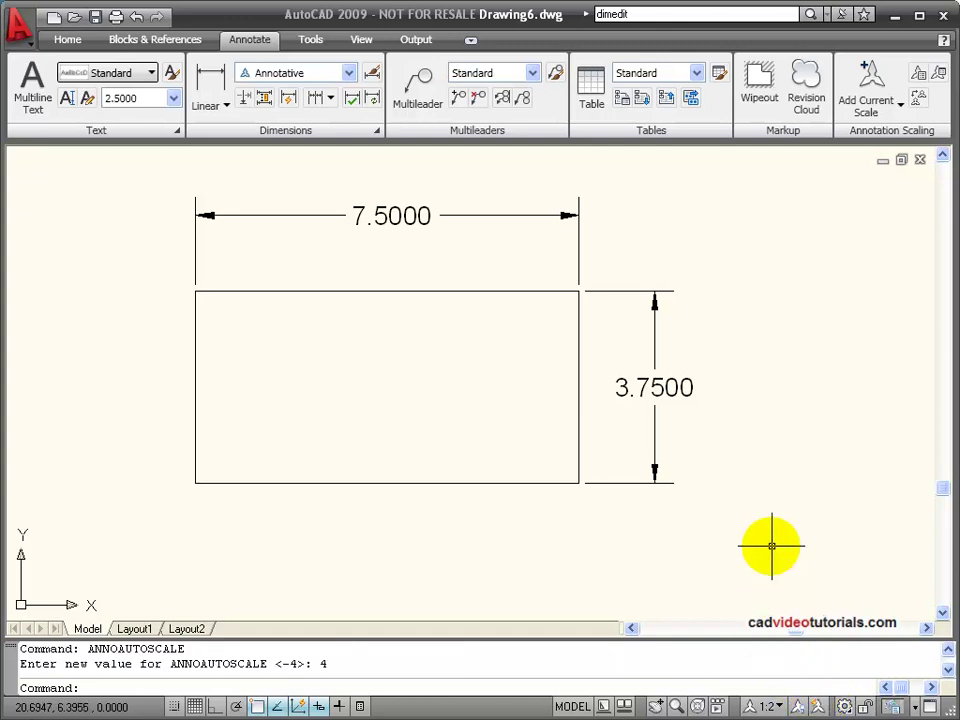
left_click(763, 706)
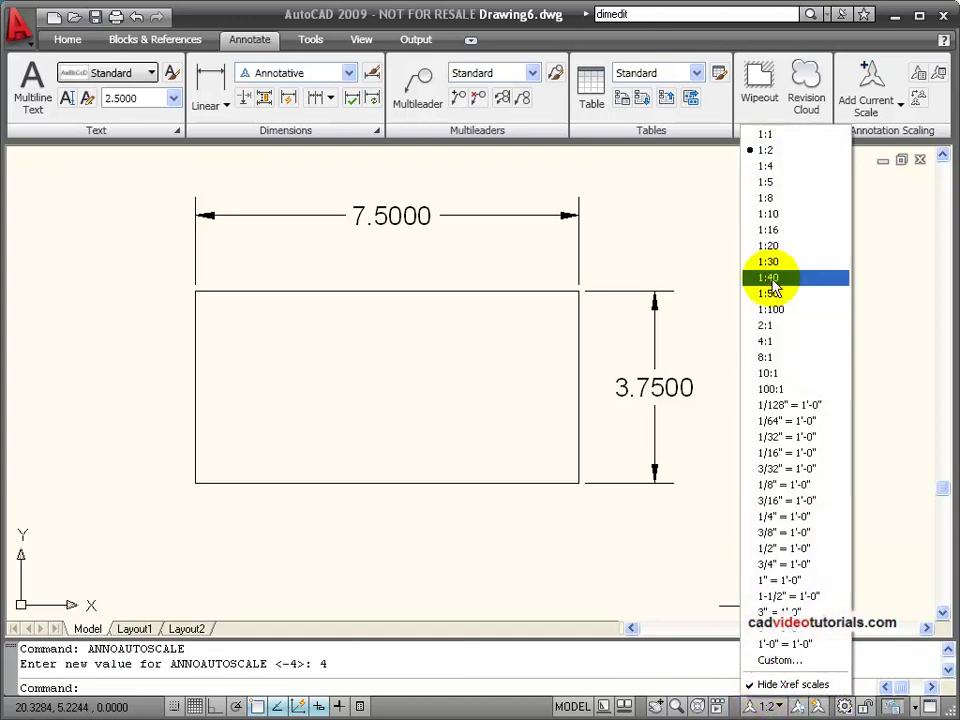
left_click(800, 186)
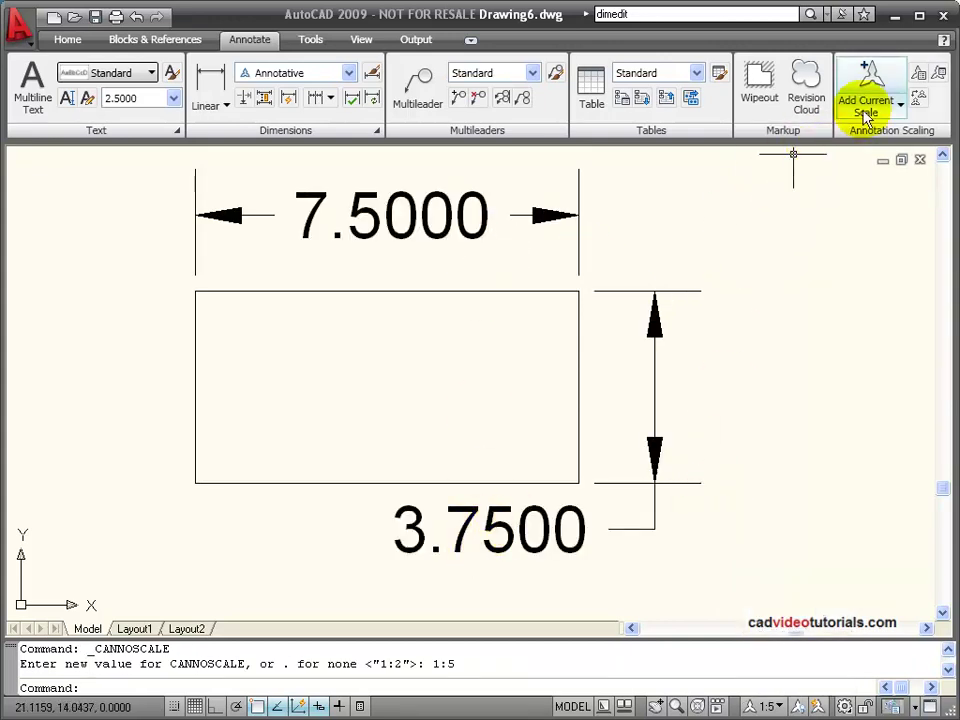
left_click(938, 72)
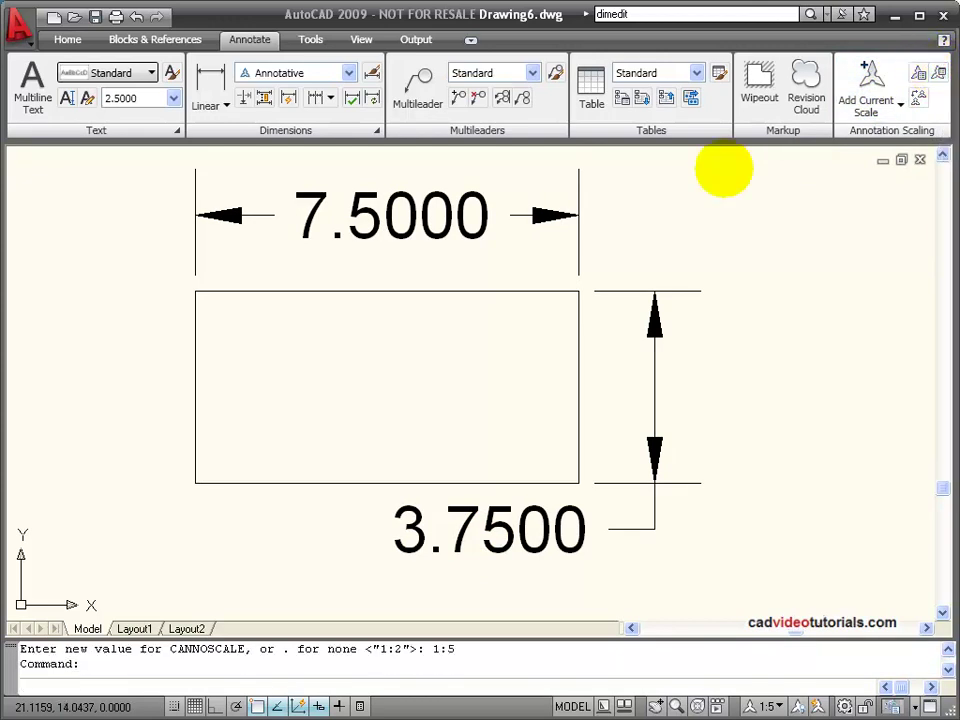
left_click(578, 214)
key("Return")
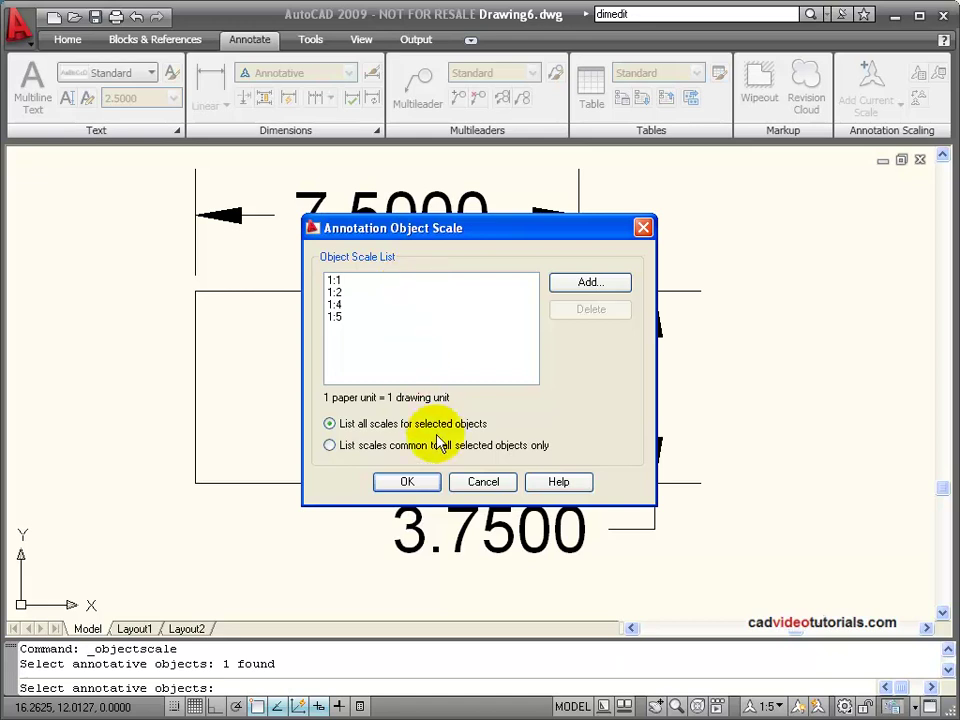
left_click(418, 483)
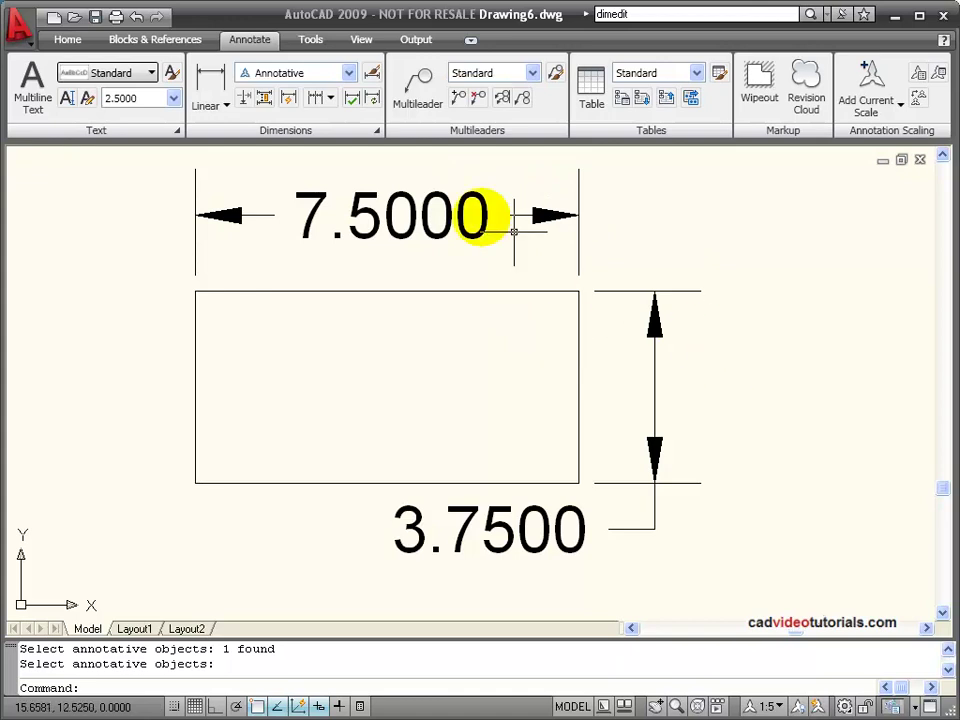
Step: Undo the two scale changes, then activate the Layout1 viewport for model-space work
left_click(137, 18)
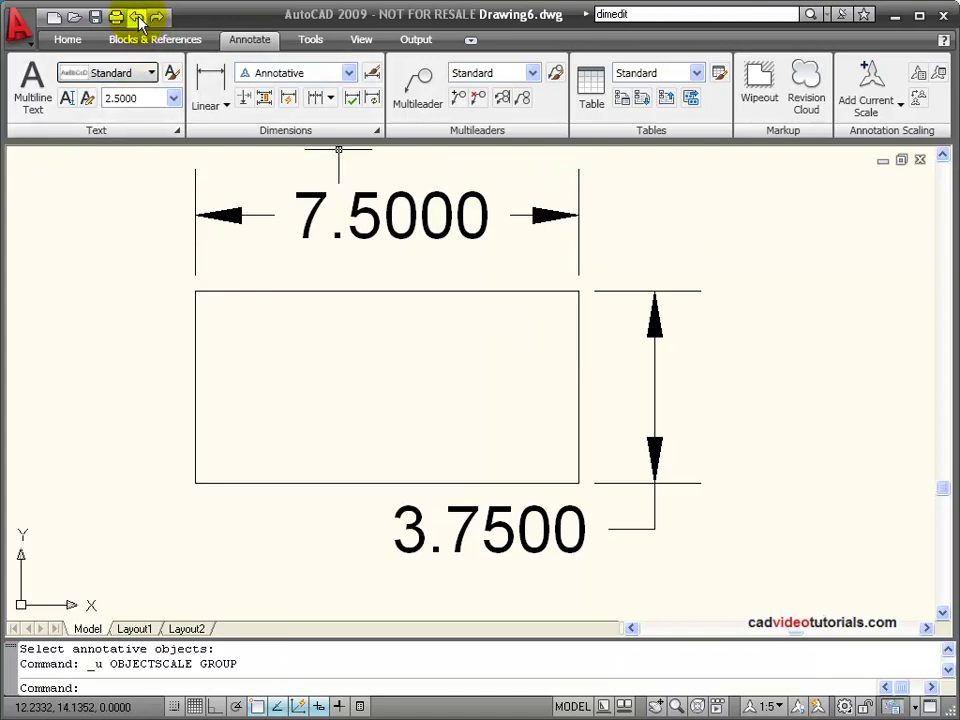
left_click(137, 18)
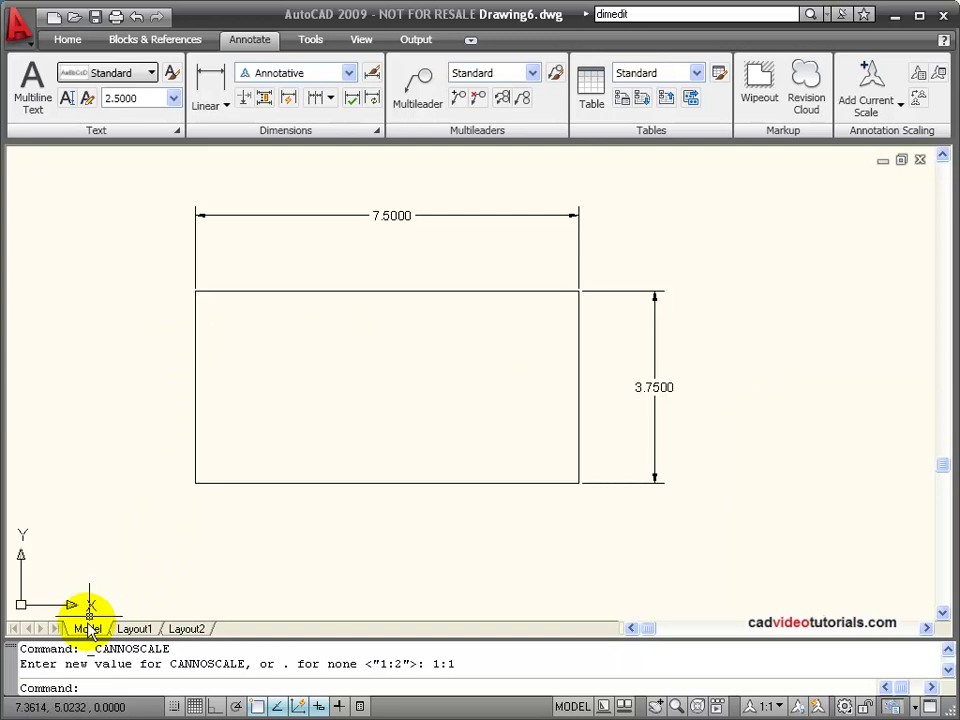
left_click(134, 629)
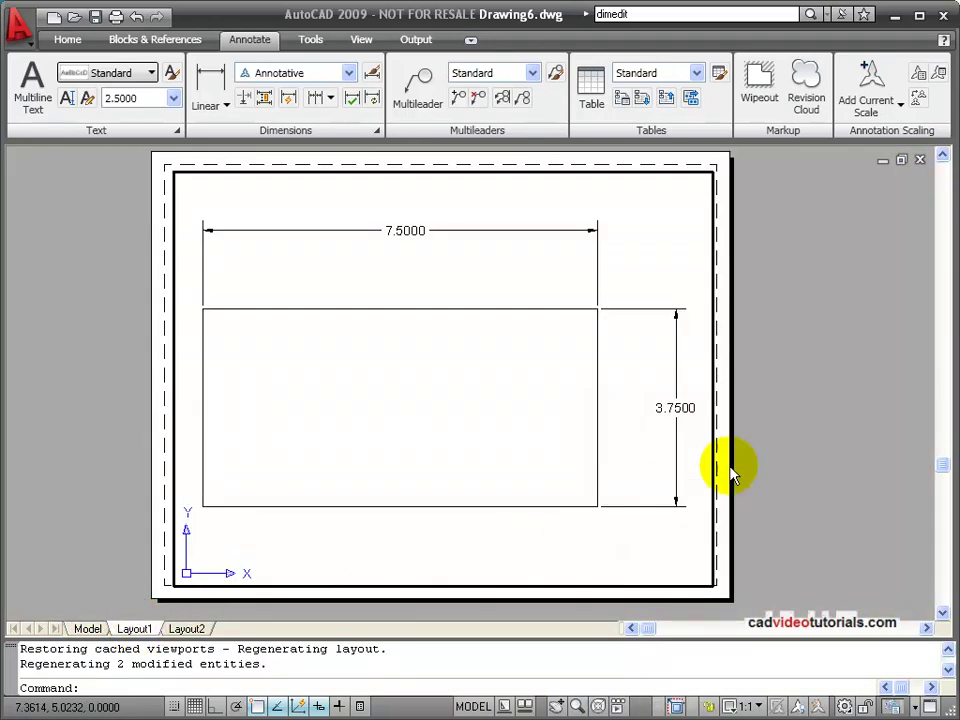
double_click(724, 355)
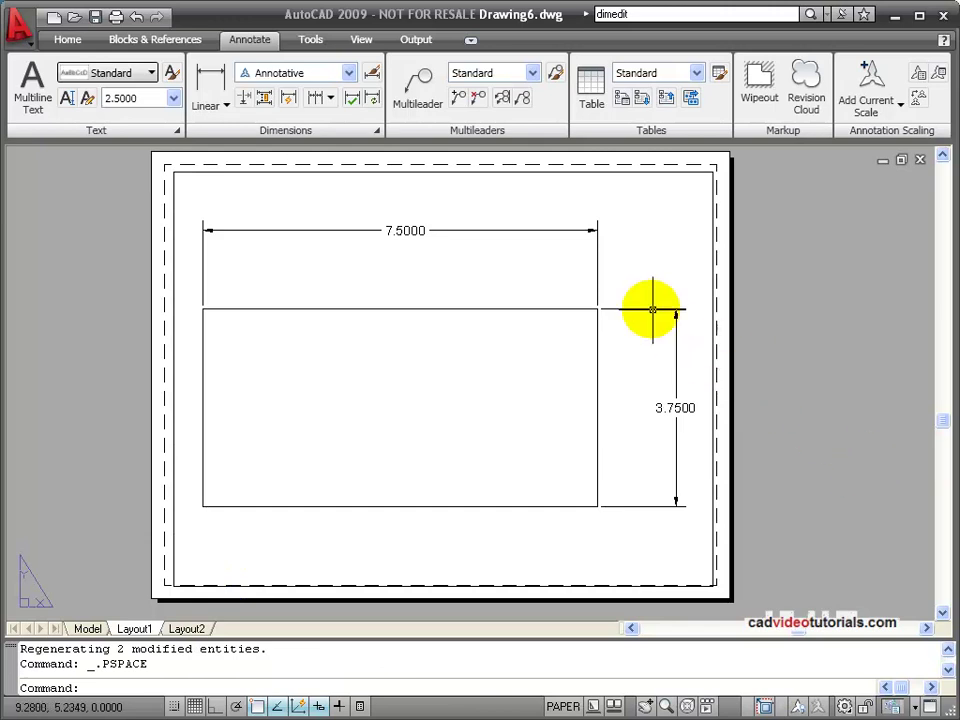
left_click(652, 256)
double_click(652, 256)
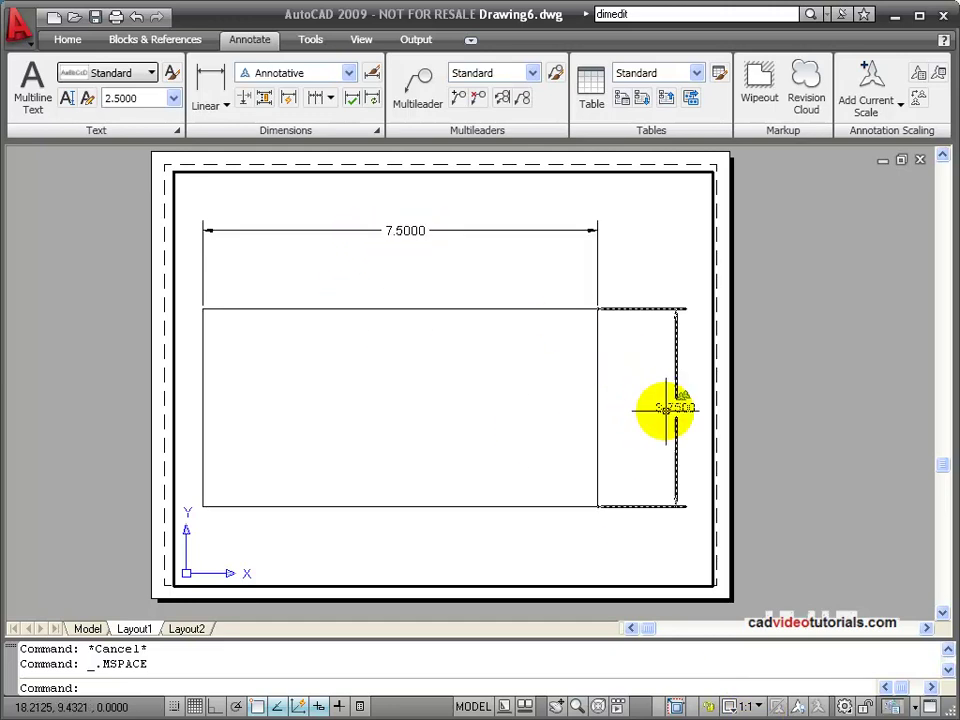
Step: Set the Layout1 viewport scale to 1:2, then to 1:4
left_click(748, 707)
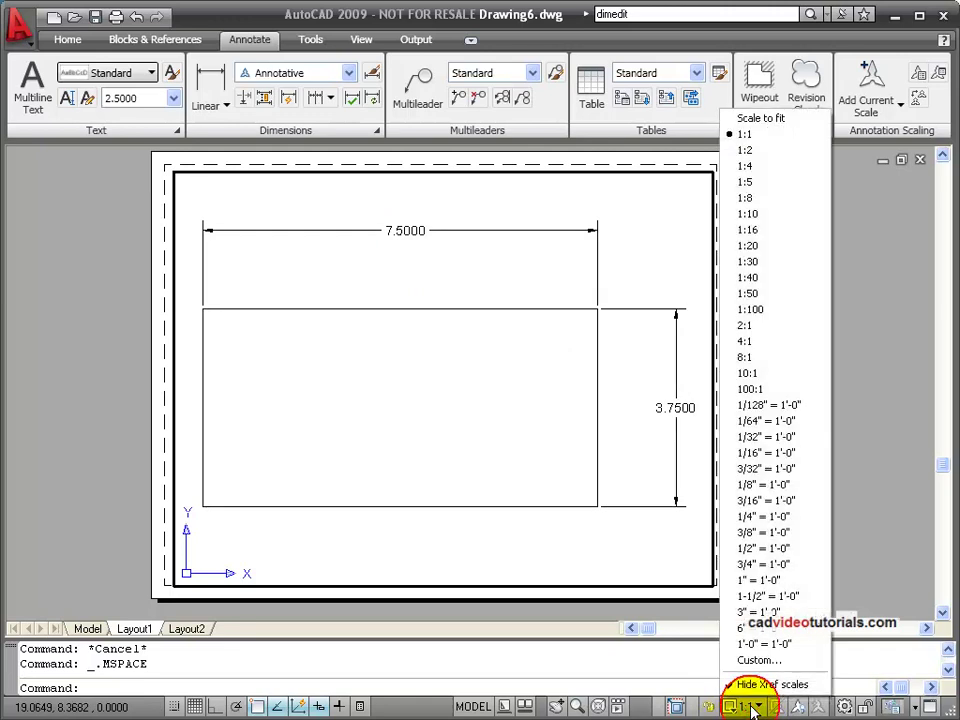
left_click(766, 160)
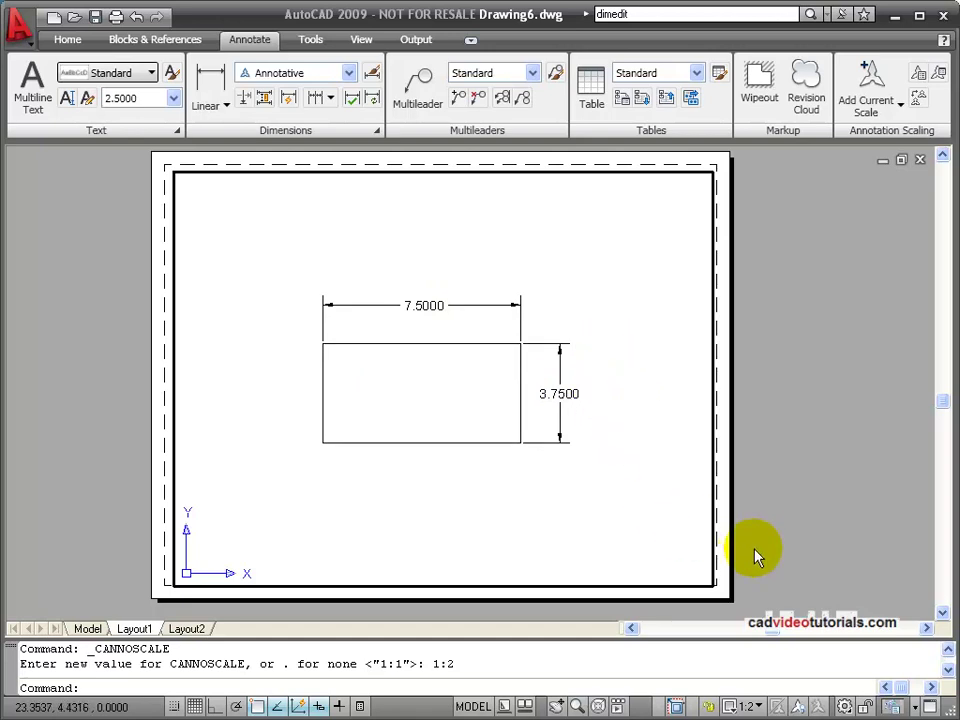
left_click(757, 710)
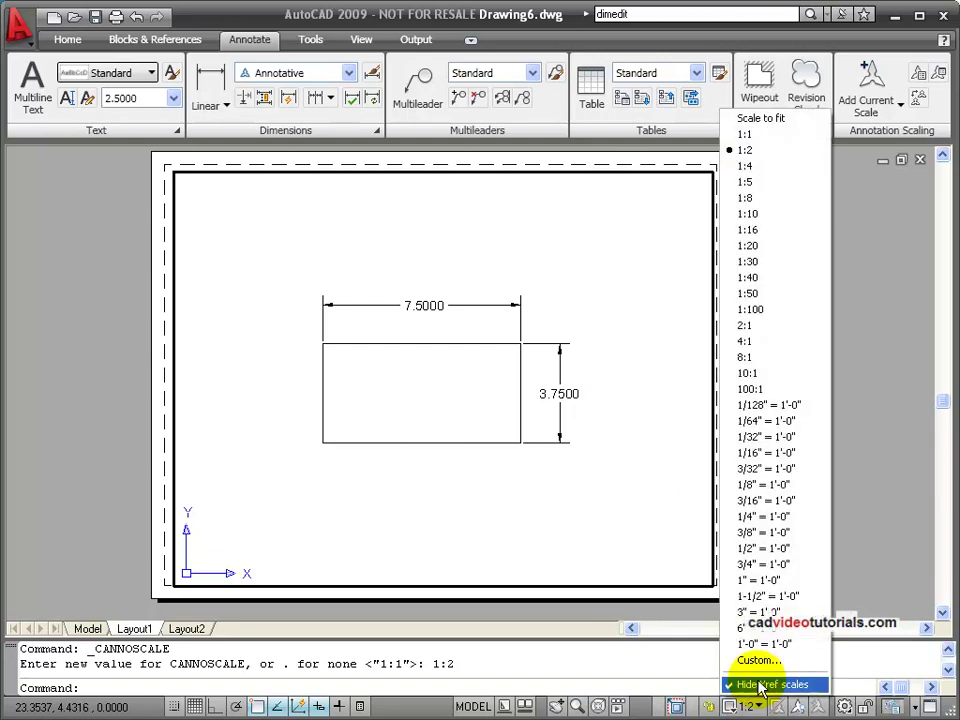
left_click(783, 167)
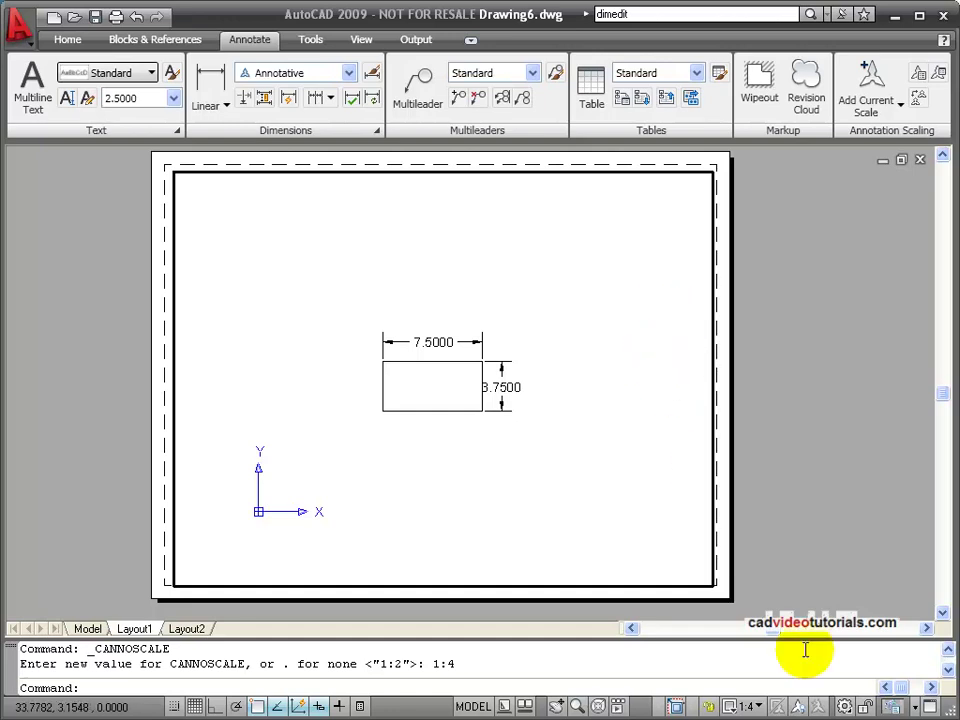
left_click(753, 706)
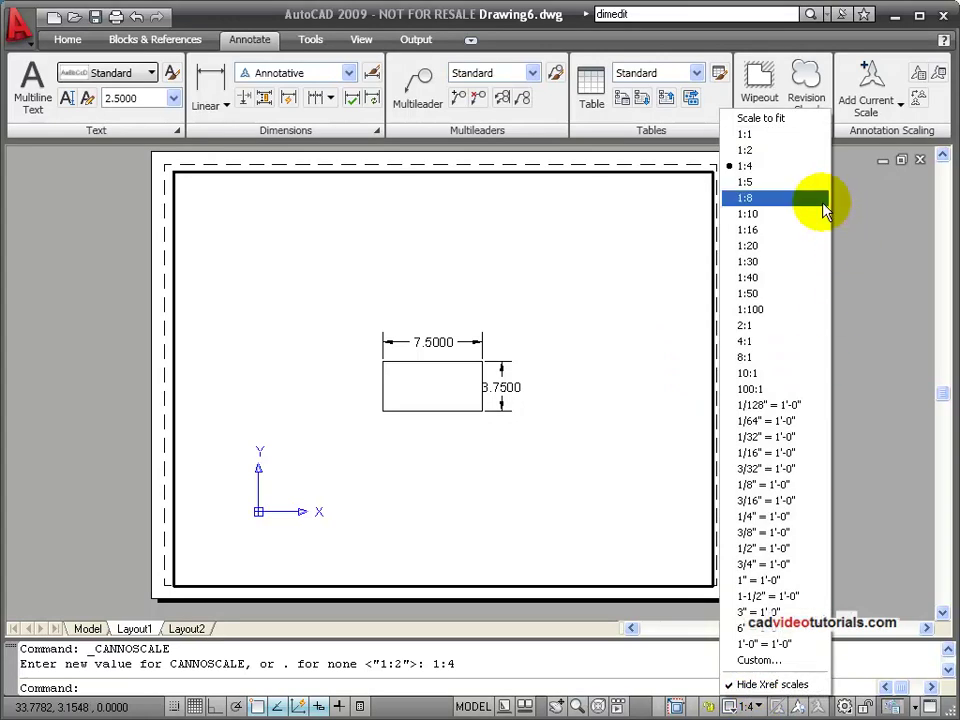
left_click(798, 195)
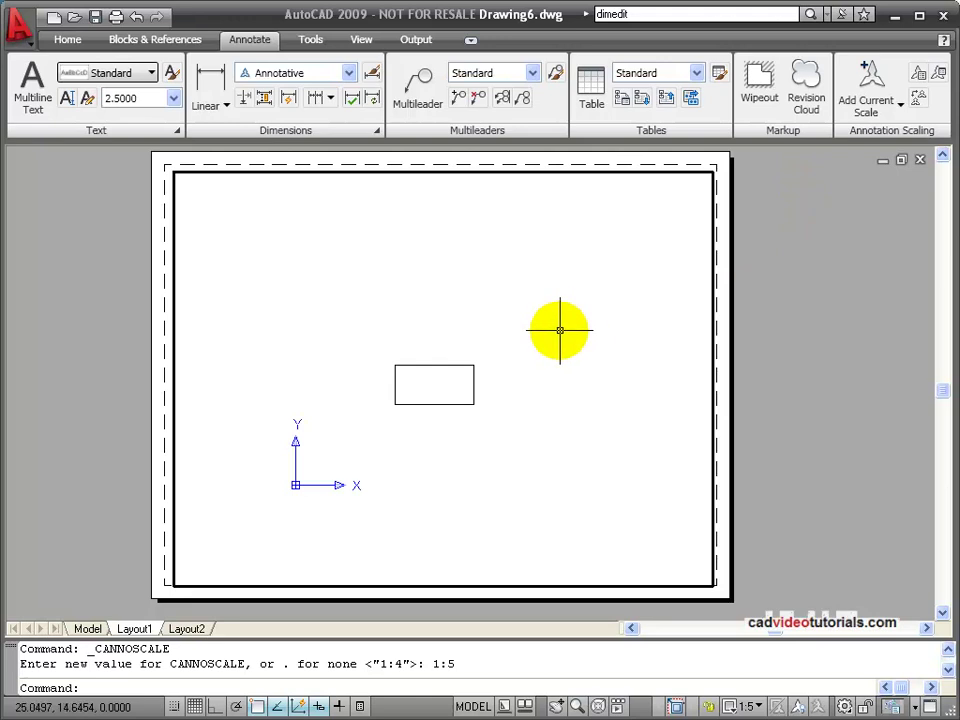
left_click(758, 707)
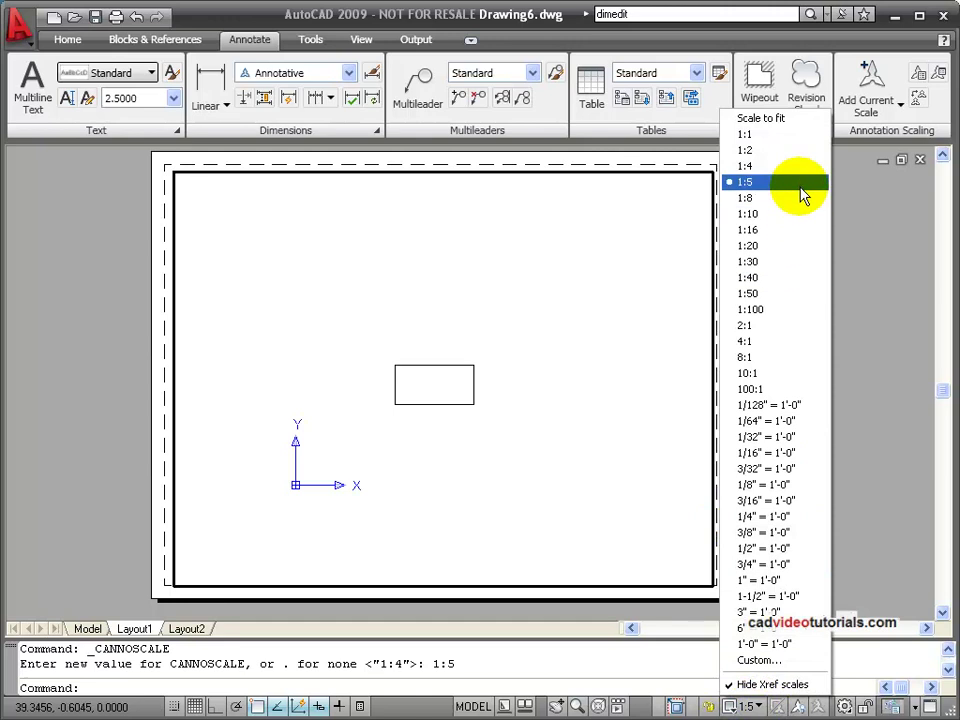
left_click(798, 167)
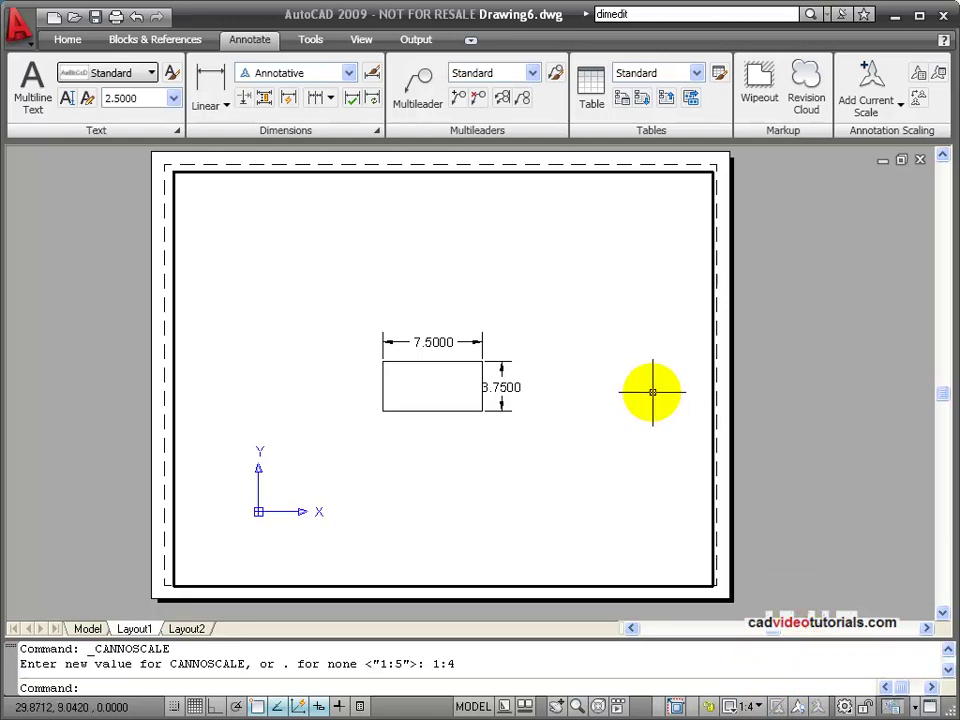
Step: With annotation autoscale on, set the viewport scale to 1:5, then turn autoscale off
left_click(818, 705)
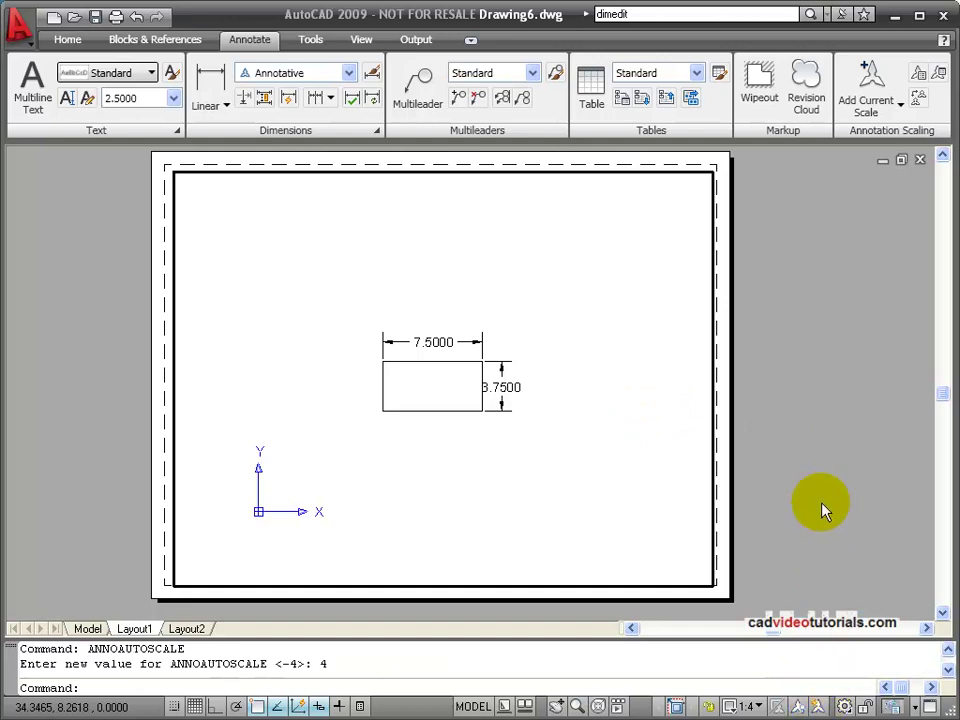
left_click(750, 705)
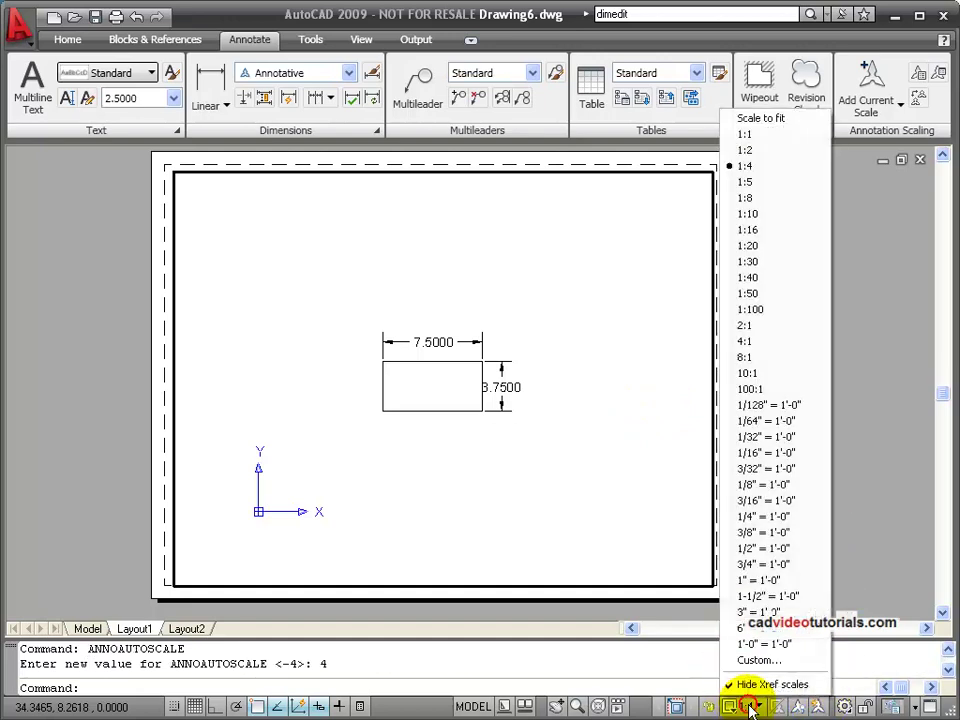
left_click(800, 182)
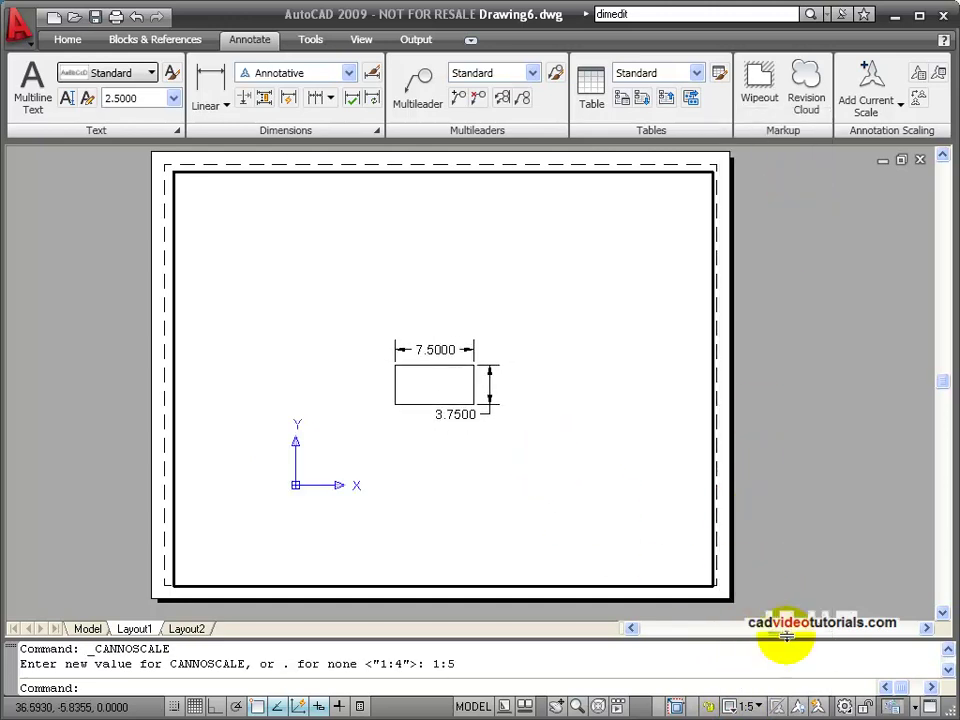
left_click(820, 706)
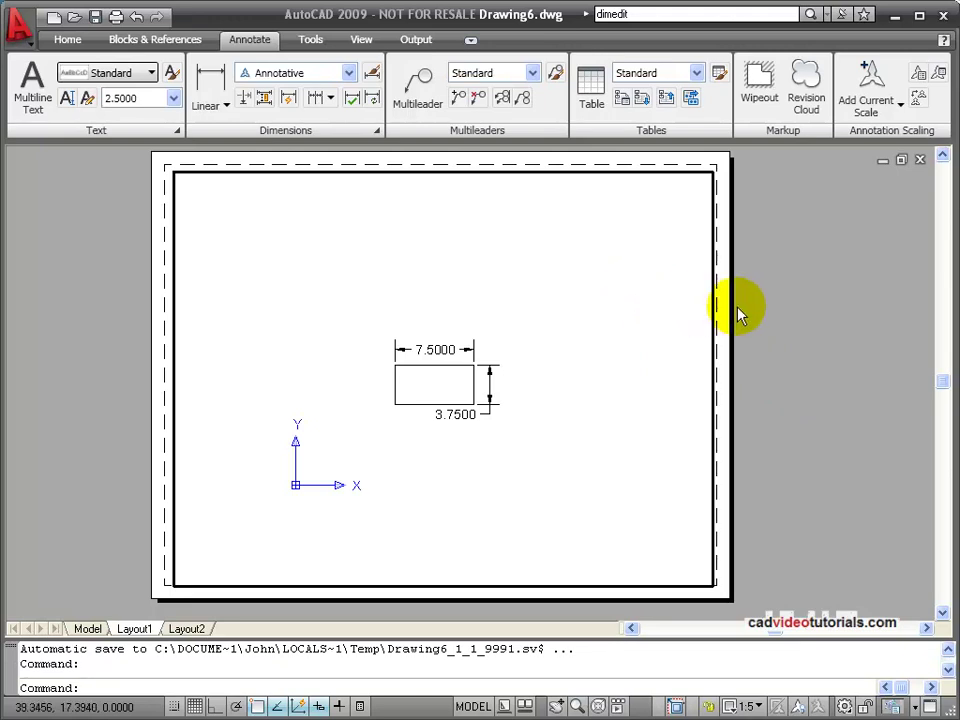
Step: Set the viewport scale back to 1:2 and lock the viewport
left_click(748, 706)
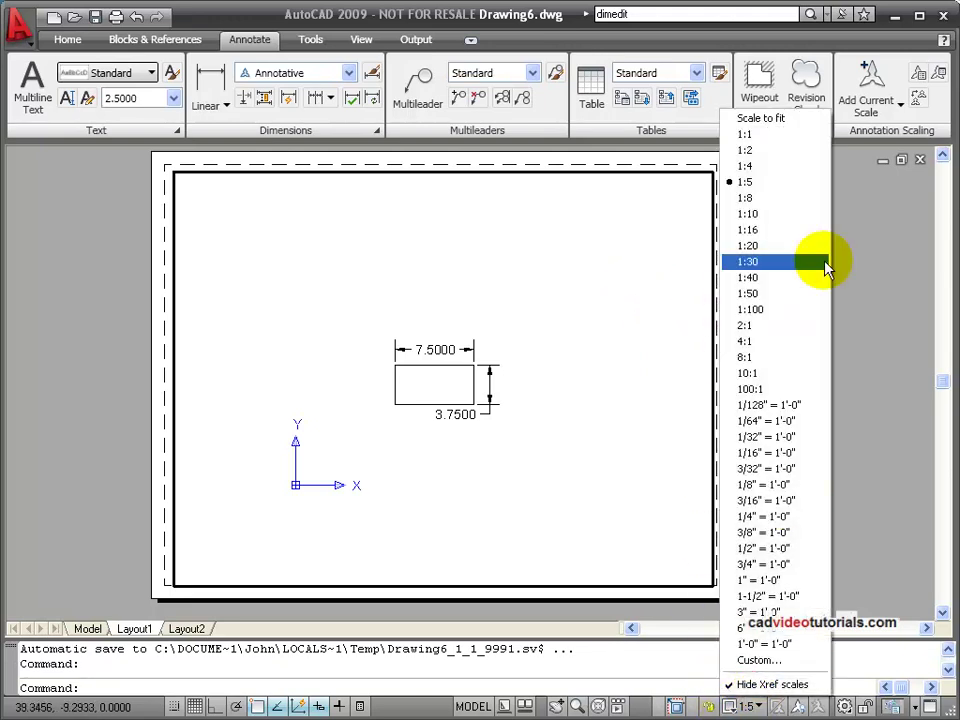
left_click(760, 150)
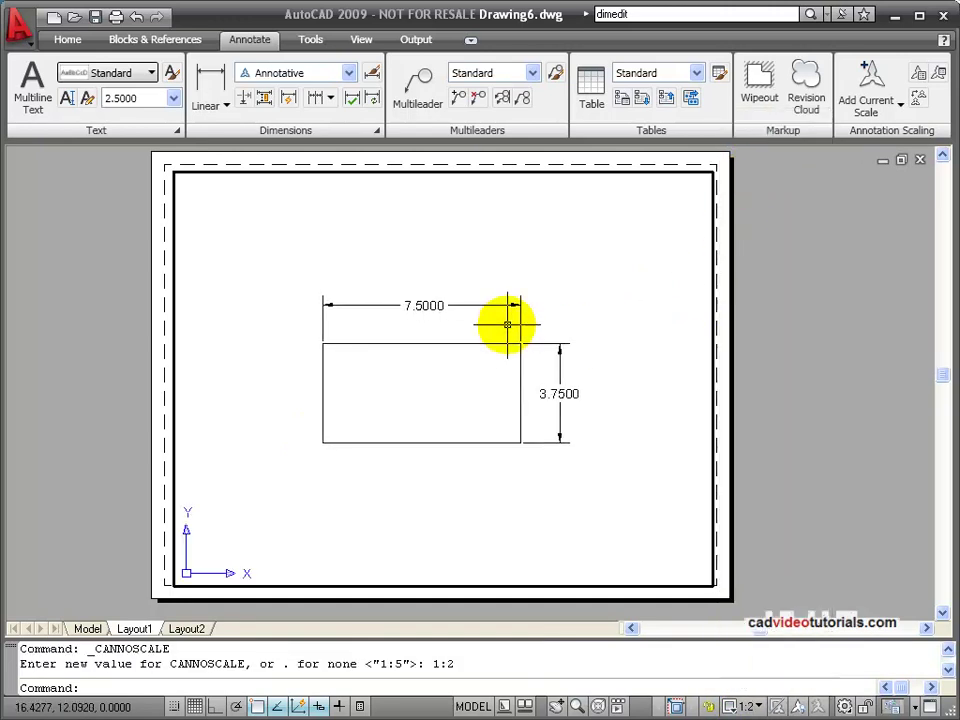
left_click(713, 707)
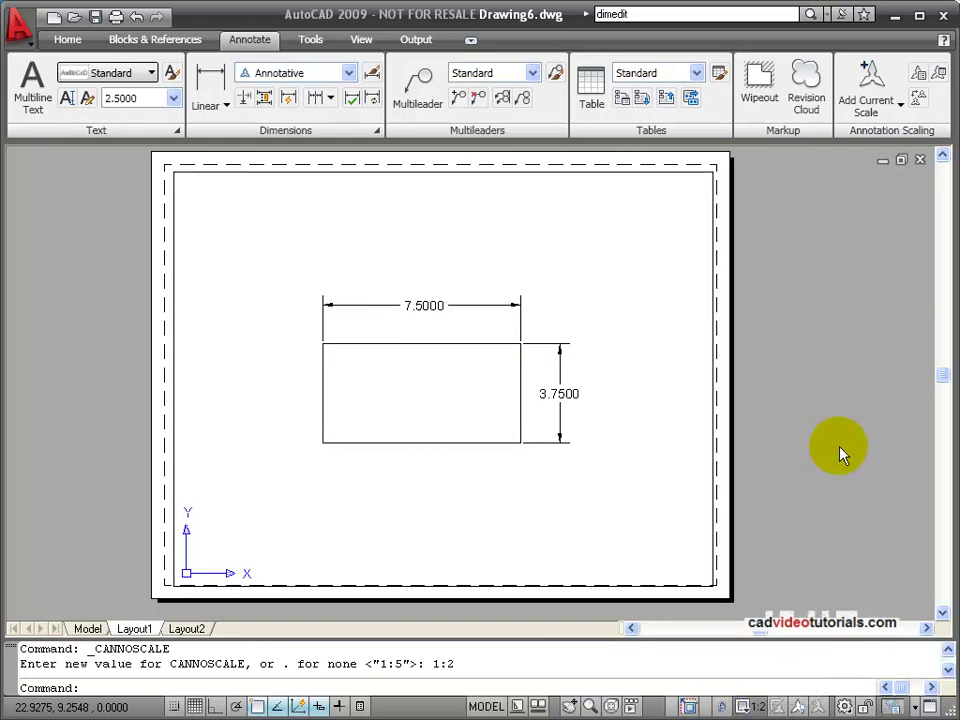